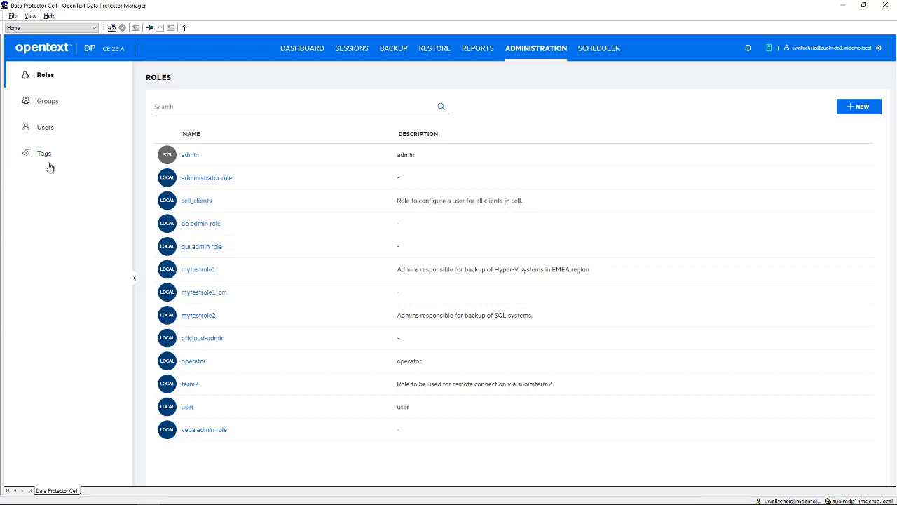
Look at the editable name and description of the Cell Manager tag in the tag administration, leaving the tag as it is
{"action": "left_click", "coordinate": [51, 160]}
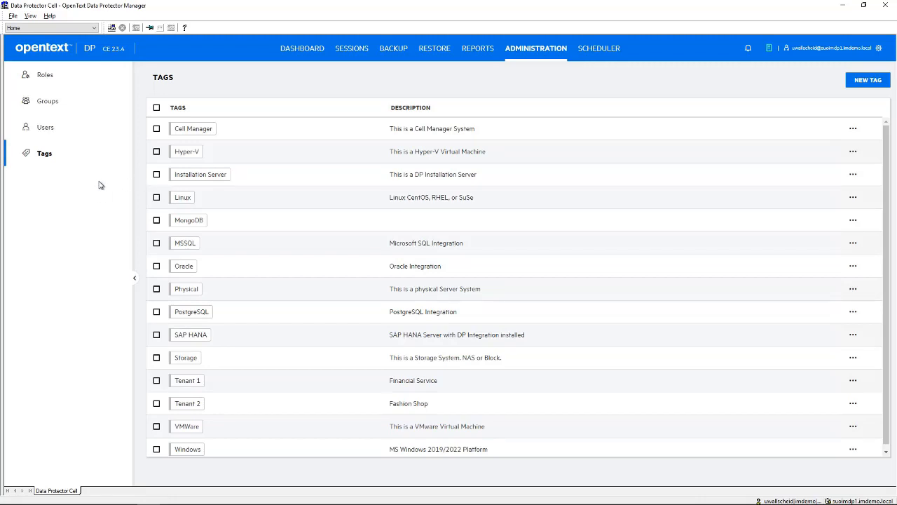
{"action": "left_click", "coordinate": [853, 131]}
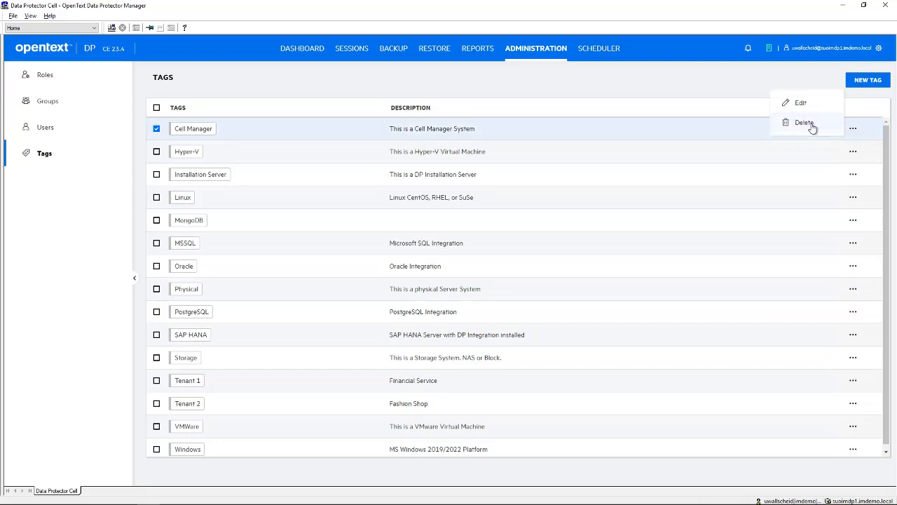
{"action": "left_click", "coordinate": [801, 103]}
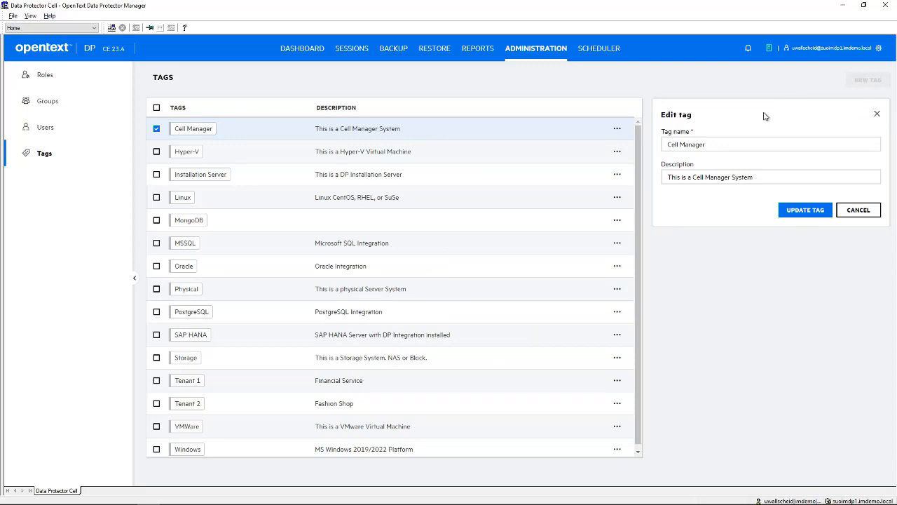
{"action": "left_click", "coordinate": [716, 142]}
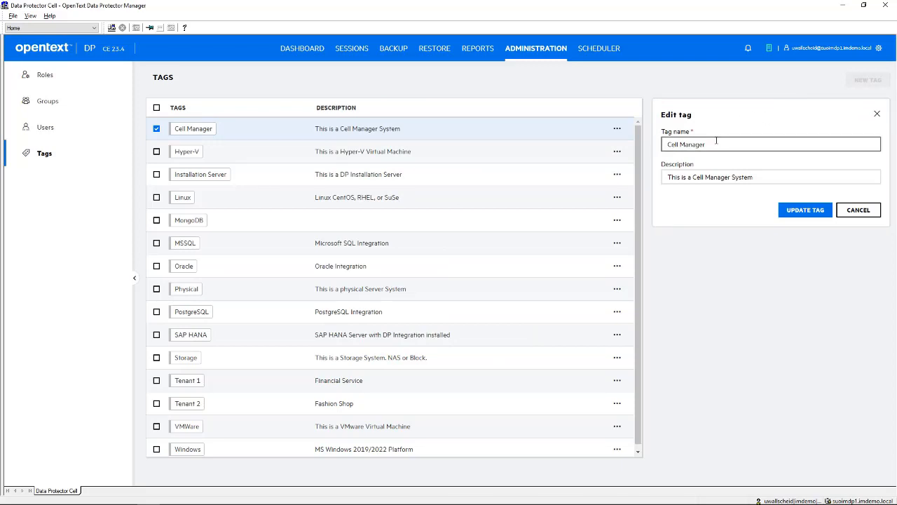
{"action": "left_click", "coordinate": [748, 178]}
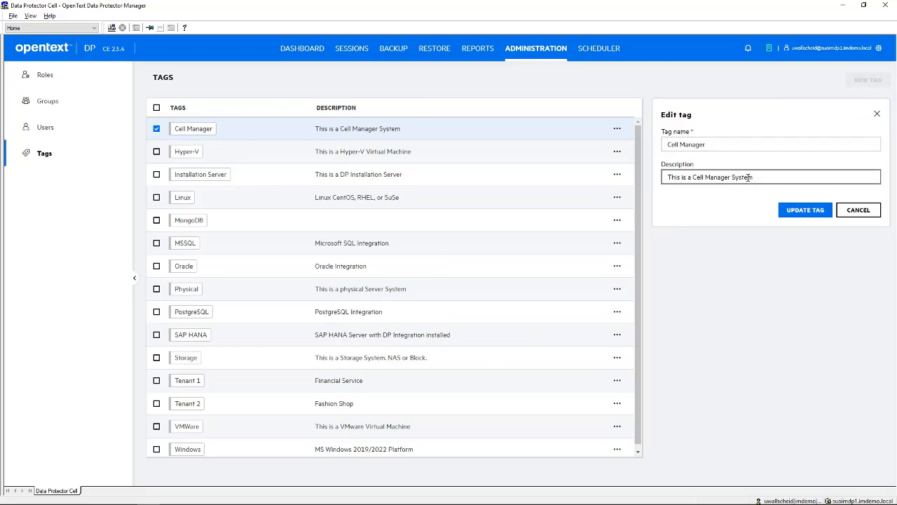
{"action": "left_click", "coordinate": [853, 207]}
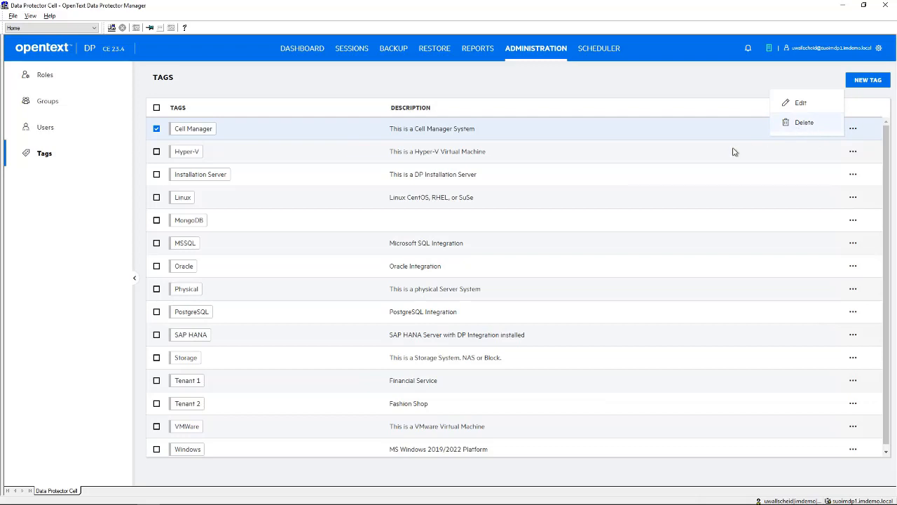
{"action": "left_click", "coordinate": [643, 79]}
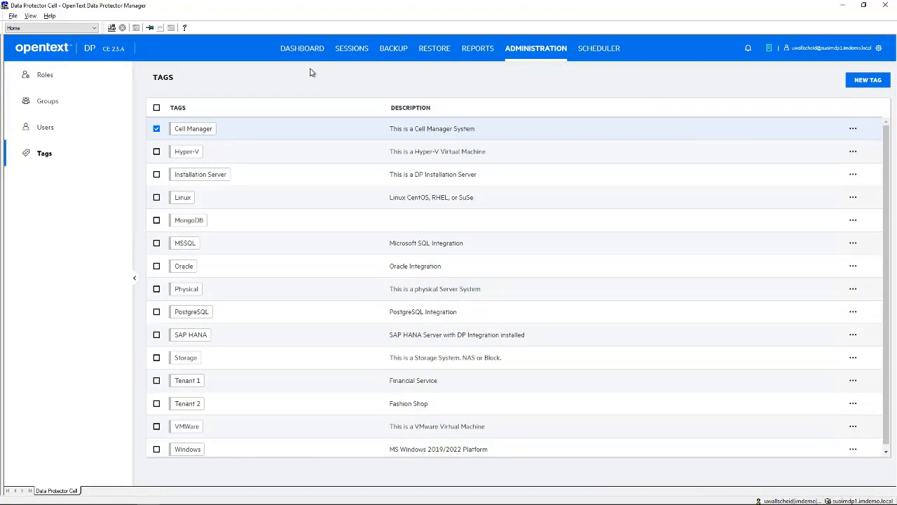
Open the dashboard's client list and look through its hostname, platform and version filter options
{"action": "left_click", "coordinate": [295, 50]}
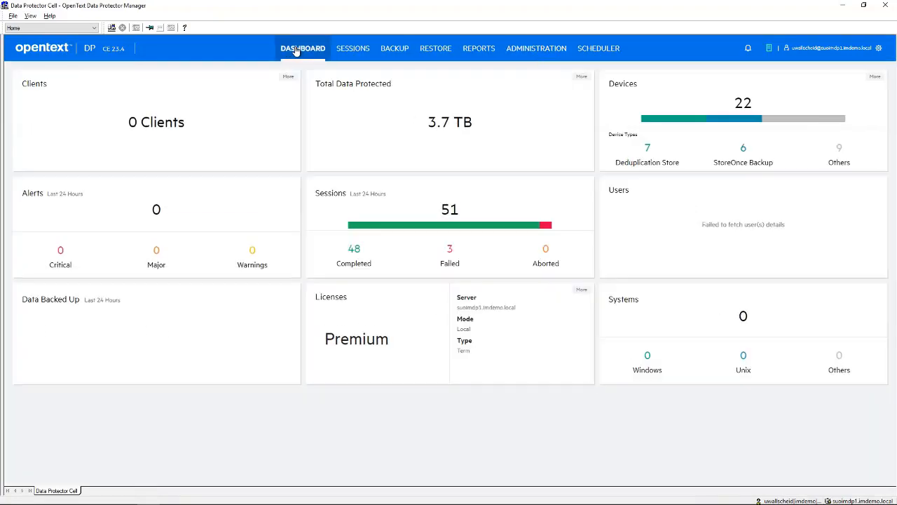
{"action": "left_click", "coordinate": [147, 126]}
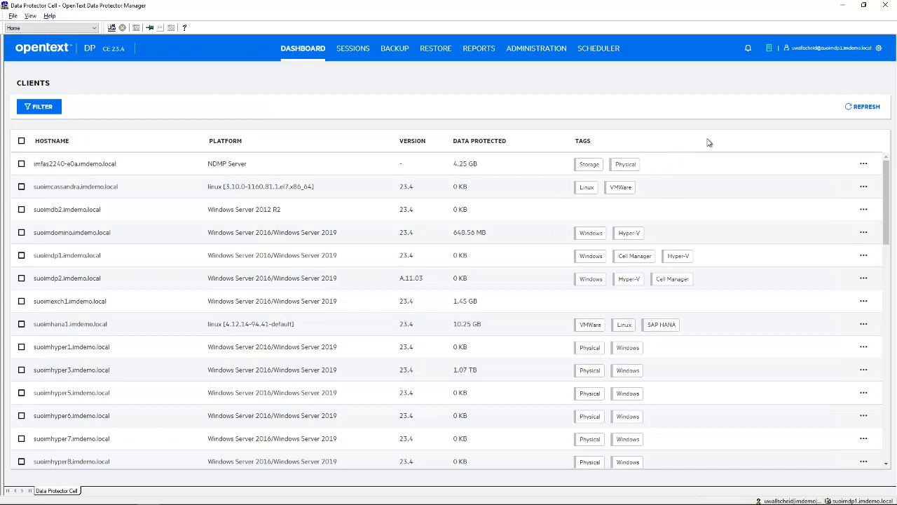
{"action": "left_click", "coordinate": [36, 111]}
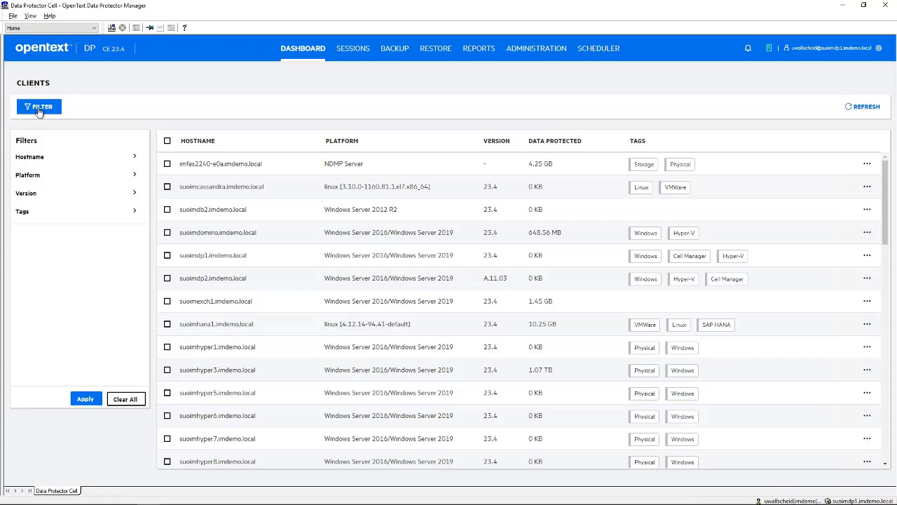
{"action": "left_click", "coordinate": [32, 162]}
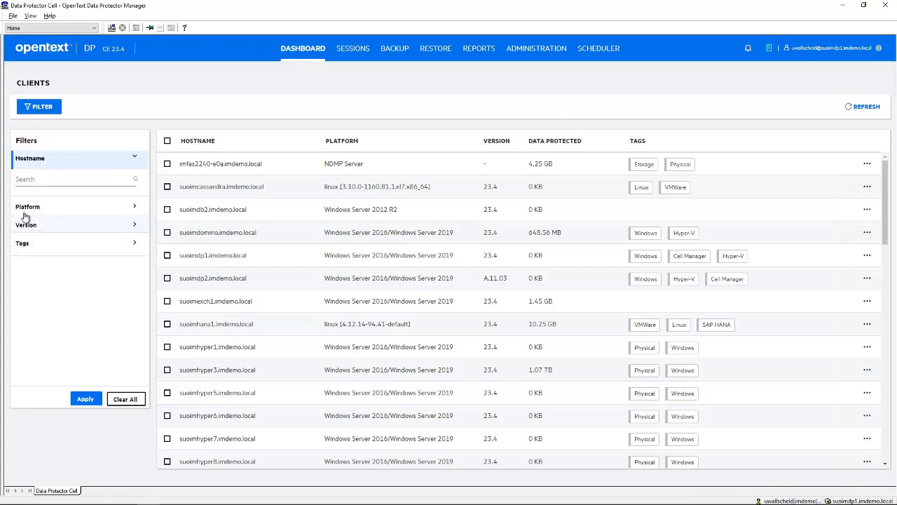
{"action": "left_click", "coordinate": [28, 209]}
{"action": "left_click", "coordinate": [30, 176]}
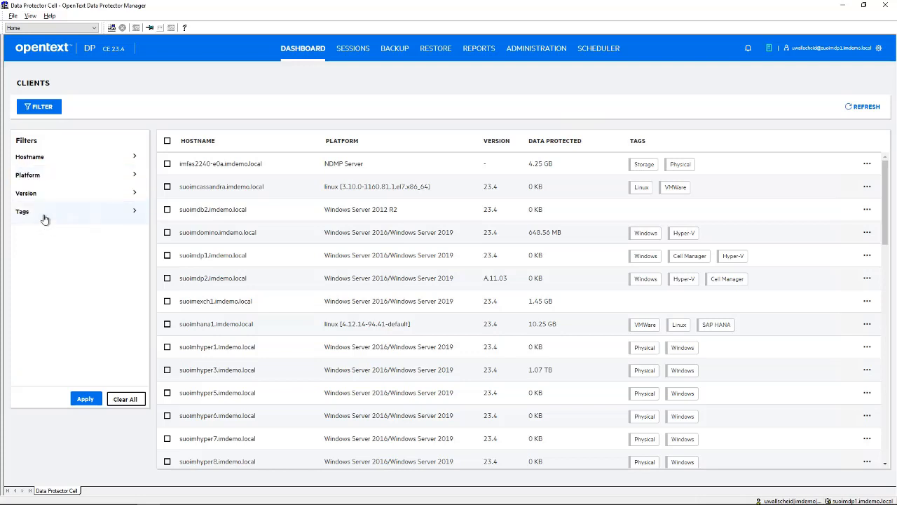
{"action": "left_click", "coordinate": [26, 196]}
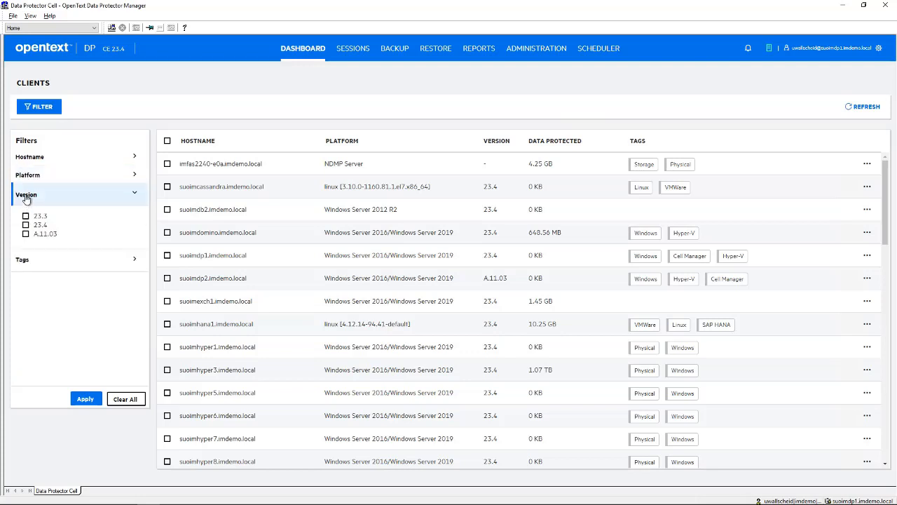
{"action": "left_click", "coordinate": [26, 196]}
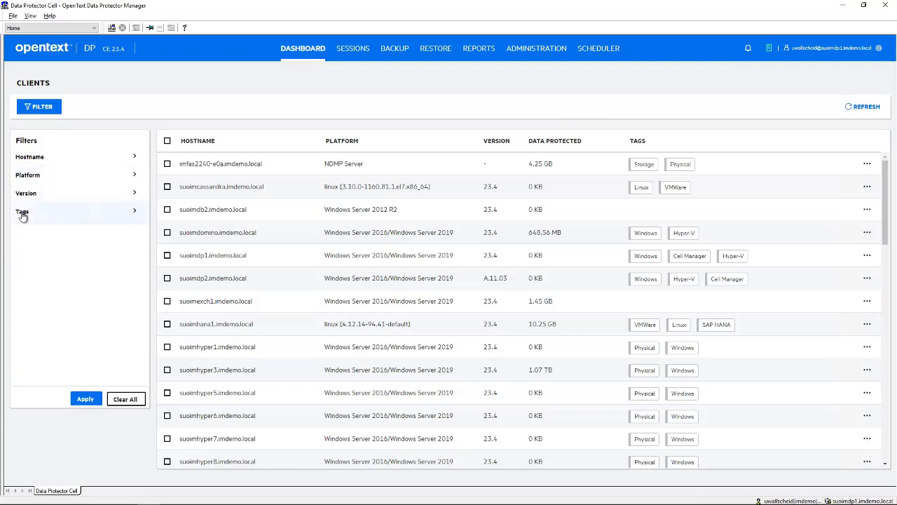
Filter the client list by the Hyper-V and Tenant 2 tags, and clear both filters to reload the full list
{"action": "left_click", "coordinate": [22, 214]}
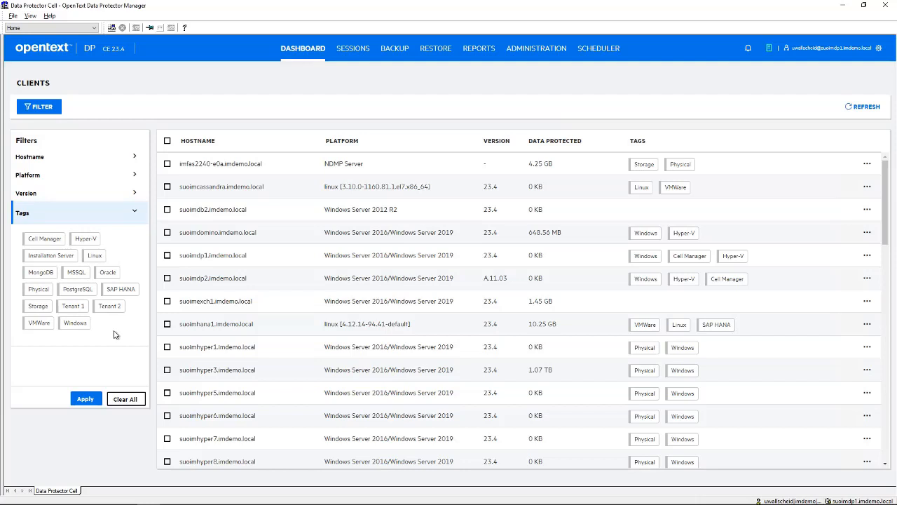
{"action": "left_click", "coordinate": [87, 239]}
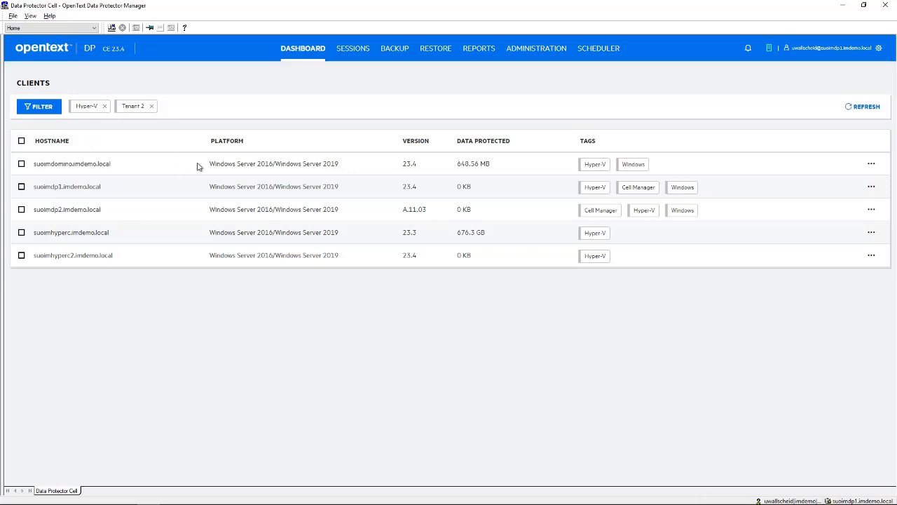
{"action": "left_click", "coordinate": [151, 110]}
{"action": "left_click", "coordinate": [104, 107]}
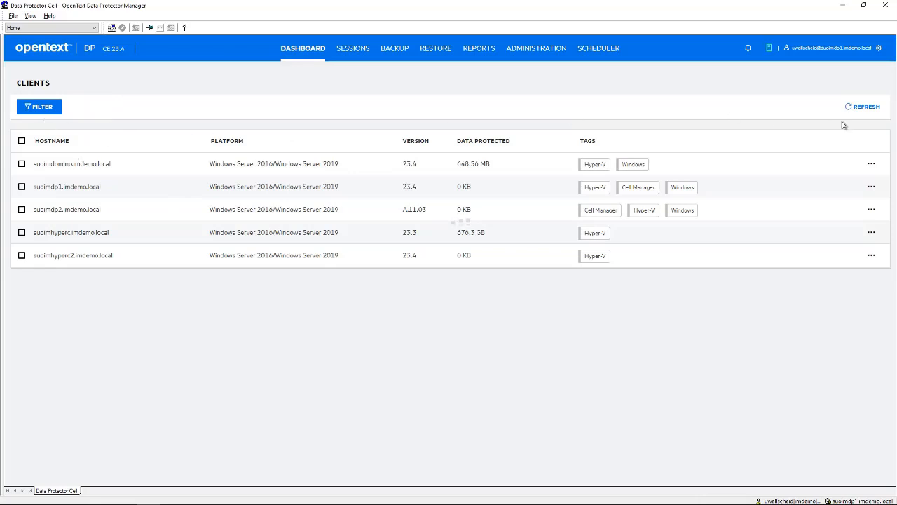
{"action": "left_click", "coordinate": [860, 106]}
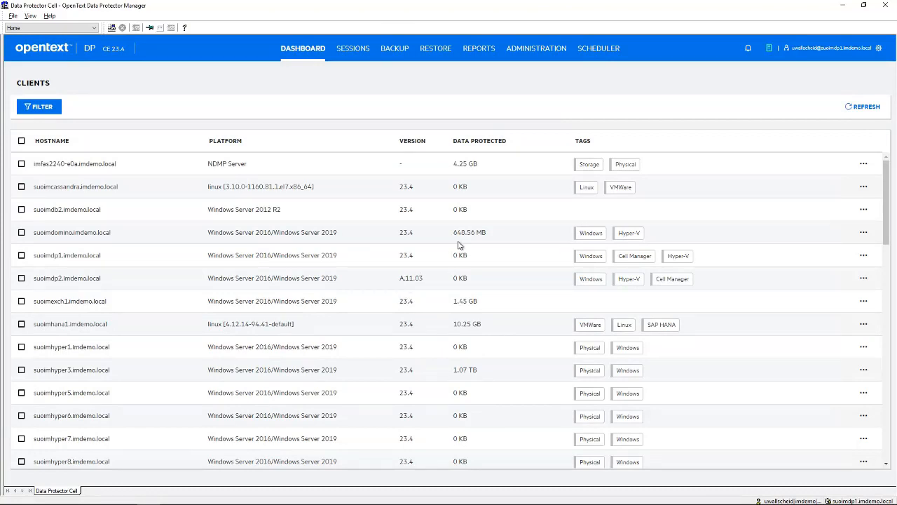
Start a new role named Test1 in the administration area and continue to its resource selection
{"action": "left_click", "coordinate": [532, 56]}
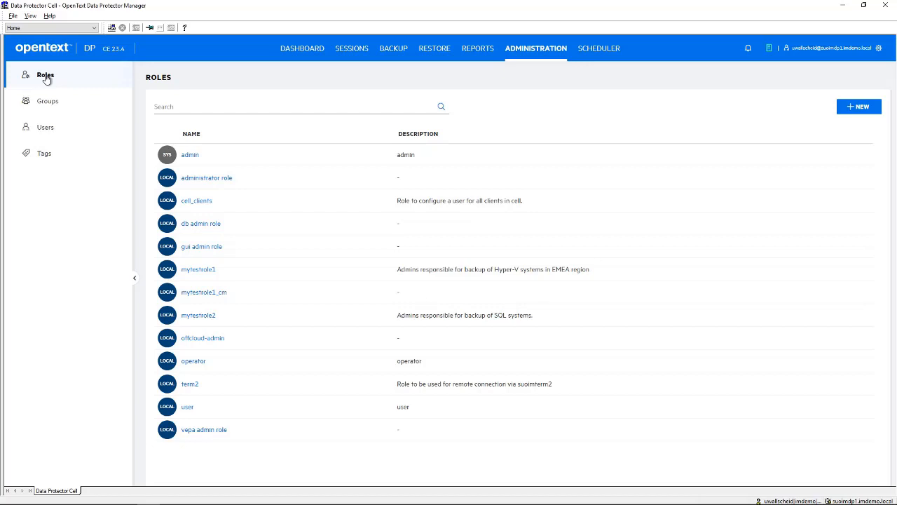
{"action": "left_click", "coordinate": [860, 108]}
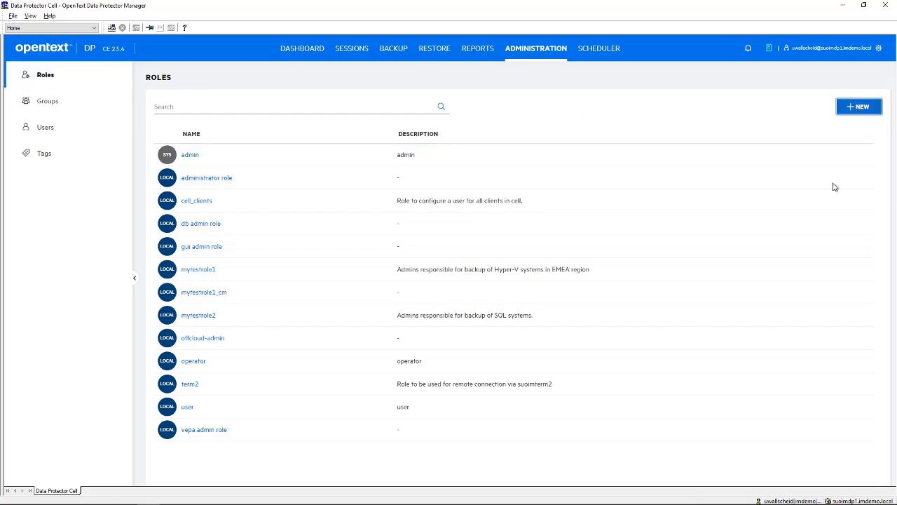
{"action": "left_click", "coordinate": [323, 126]}
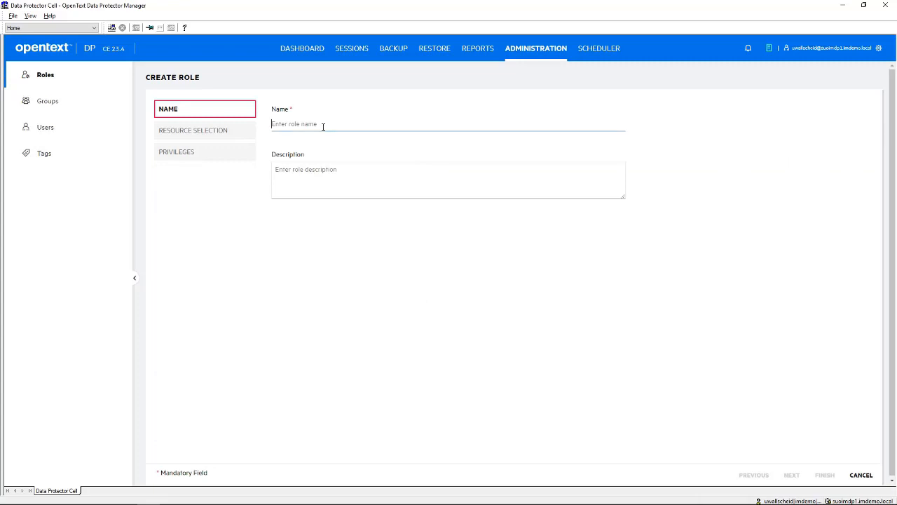
{"action": "type", "text": "Test1"}
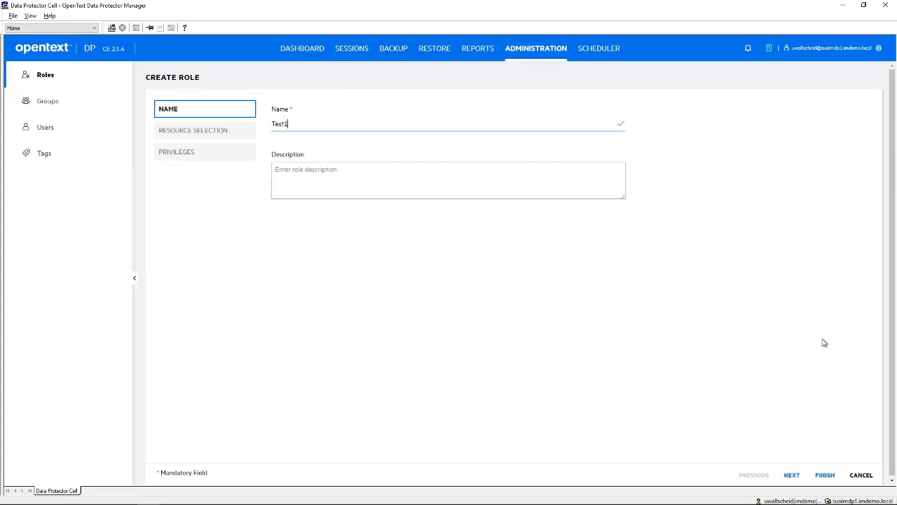
{"action": "left_click", "coordinate": [791, 475]}
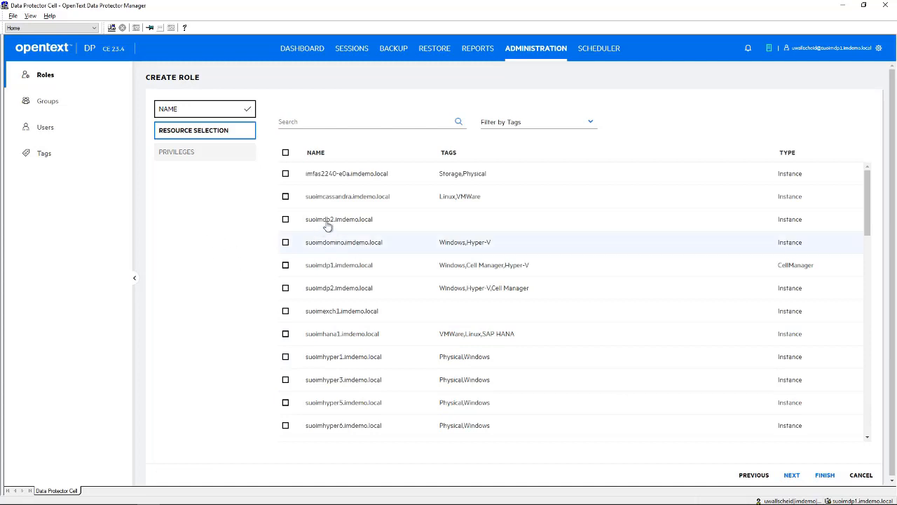
Look through the role's available resources and filter them by the Hyper-V tag
{"action": "left_click_drag", "start_coordinate": [867, 195], "coordinate": [868, 407]}
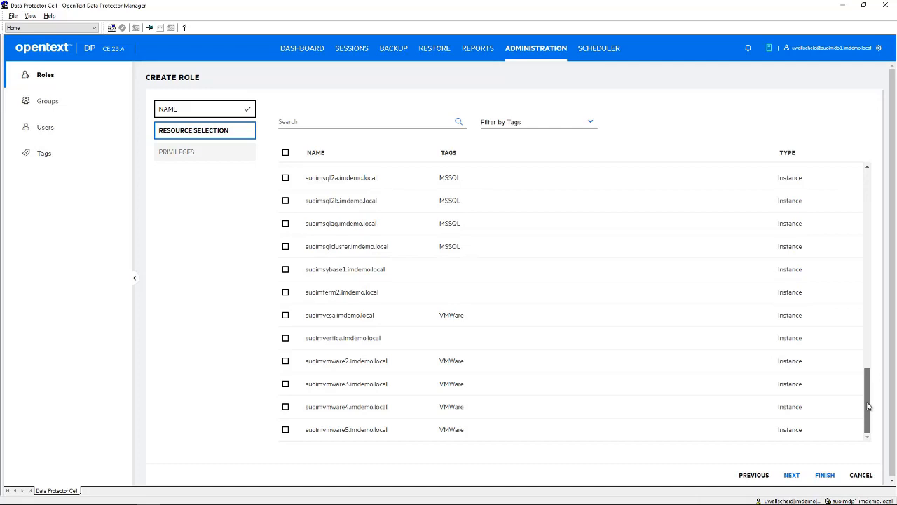
{"action": "left_click_drag", "start_coordinate": [868, 407], "coordinate": [851, 176]}
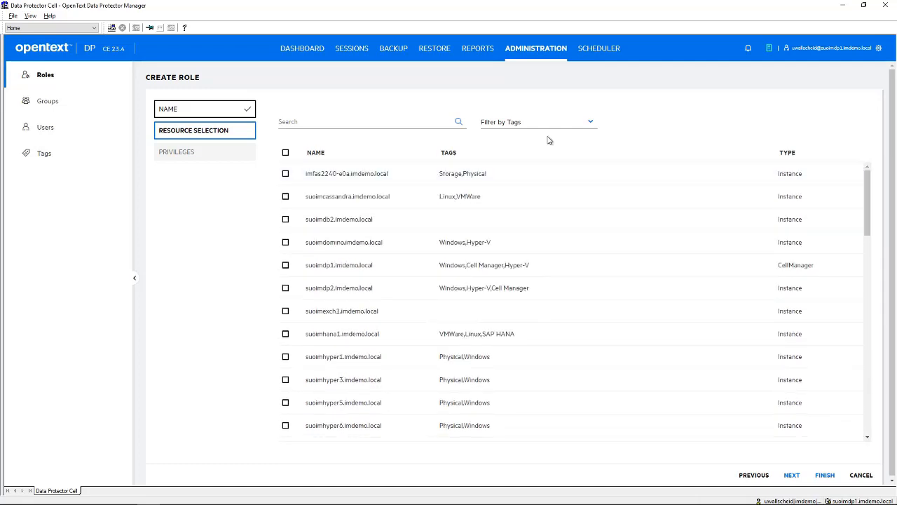
{"action": "left_click", "coordinate": [303, 123]}
{"action": "left_click", "coordinate": [518, 124]}
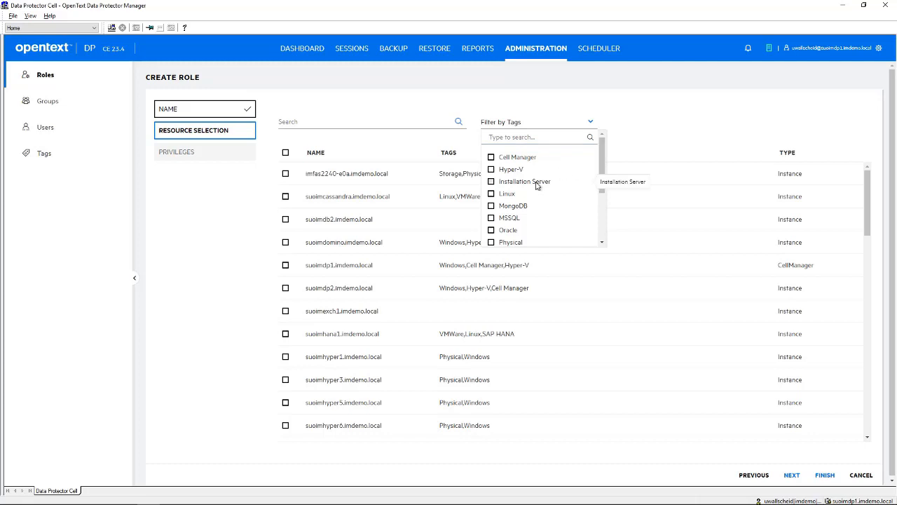
{"action": "left_click", "coordinate": [492, 170]}
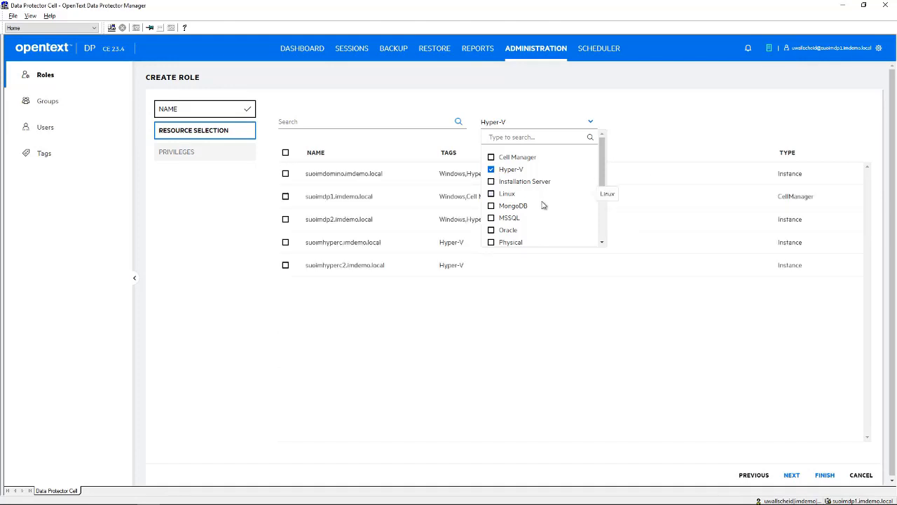
{"action": "left_click", "coordinate": [554, 326]}
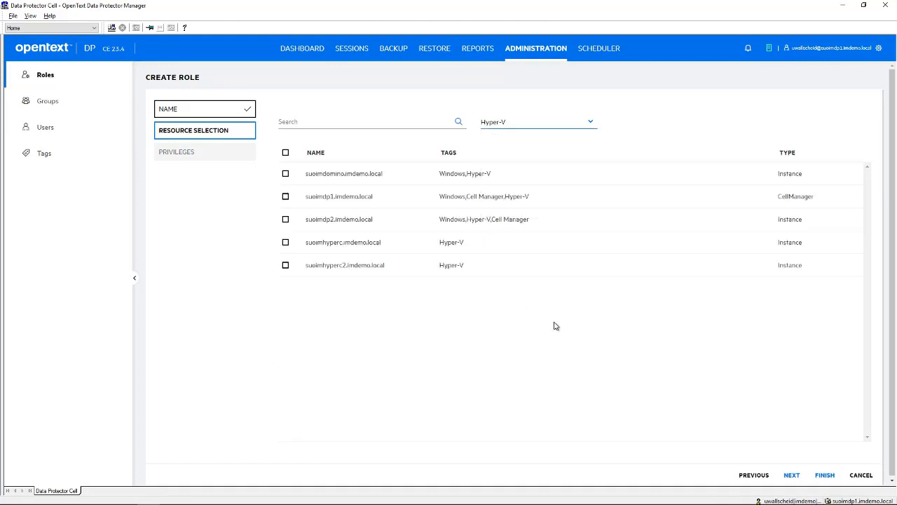